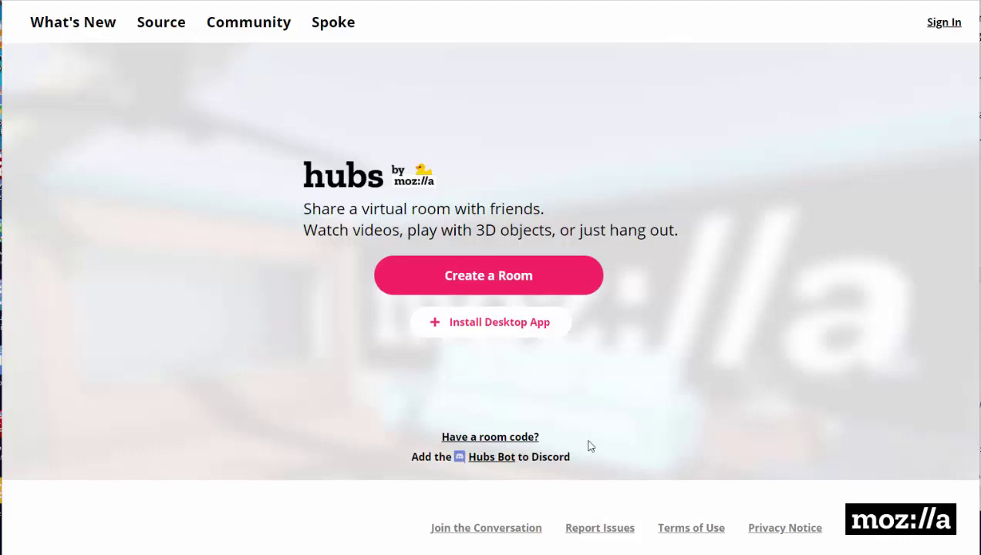
View the room code entry page, go back, create a new room and proceed from its lobby to enter it.
left_click(491, 439)
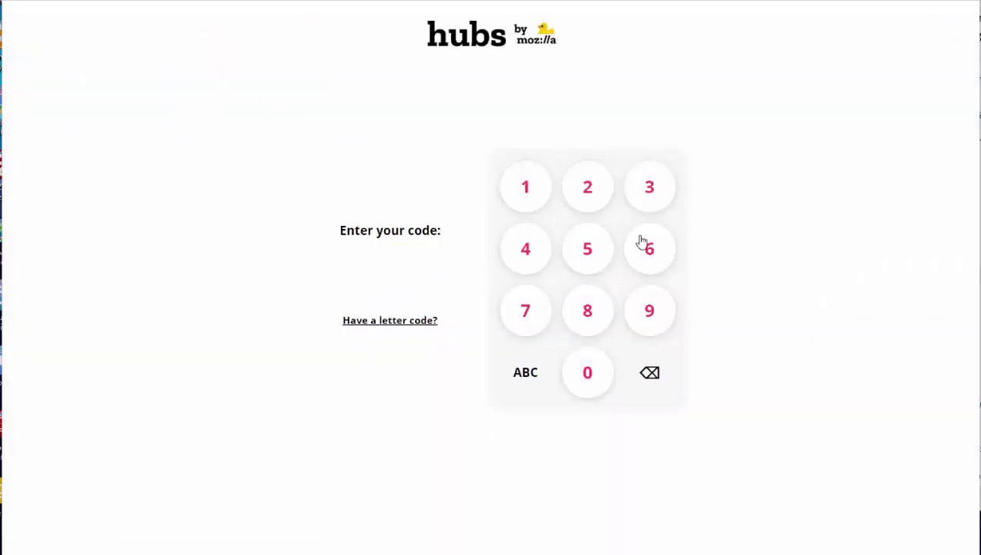
key("alt+Left")
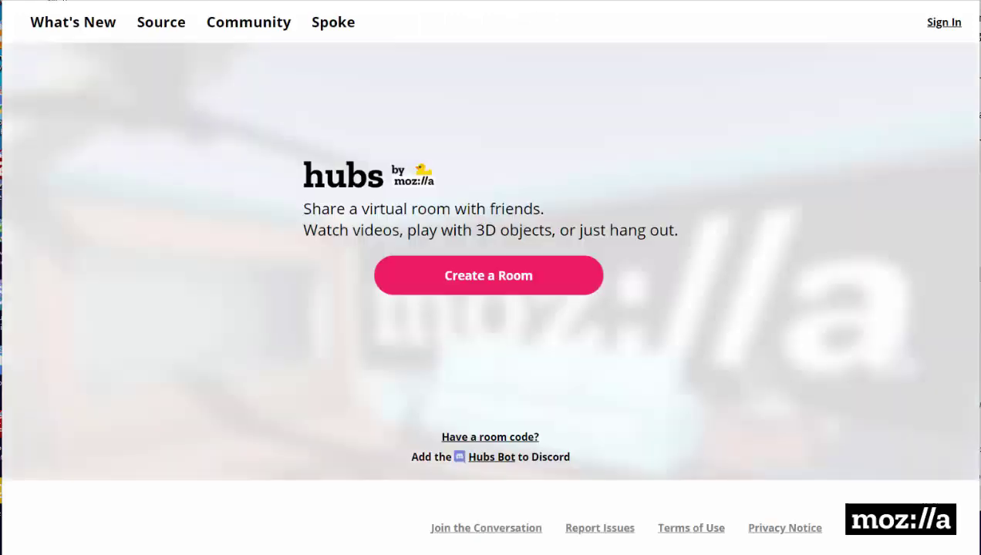
left_click(503, 279)
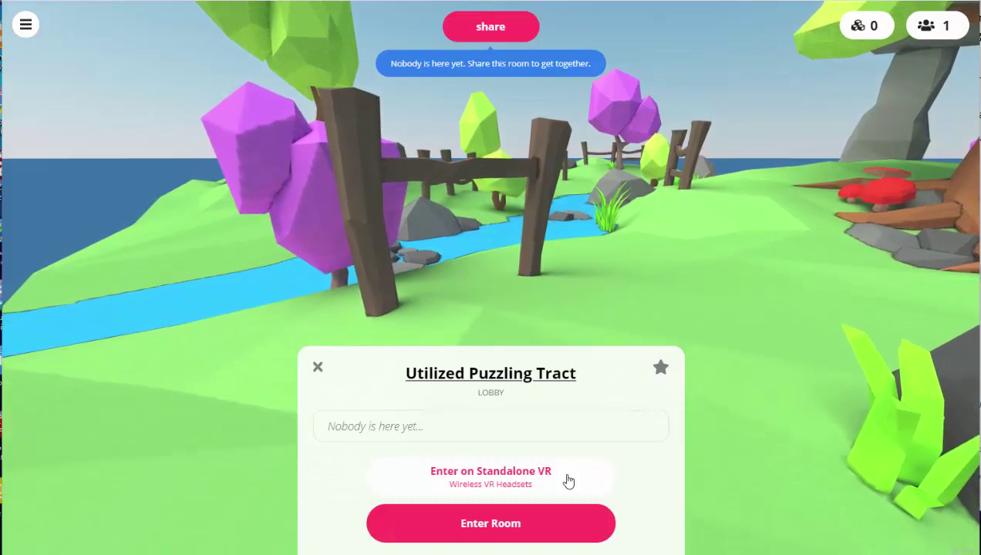
left_click(491, 525)
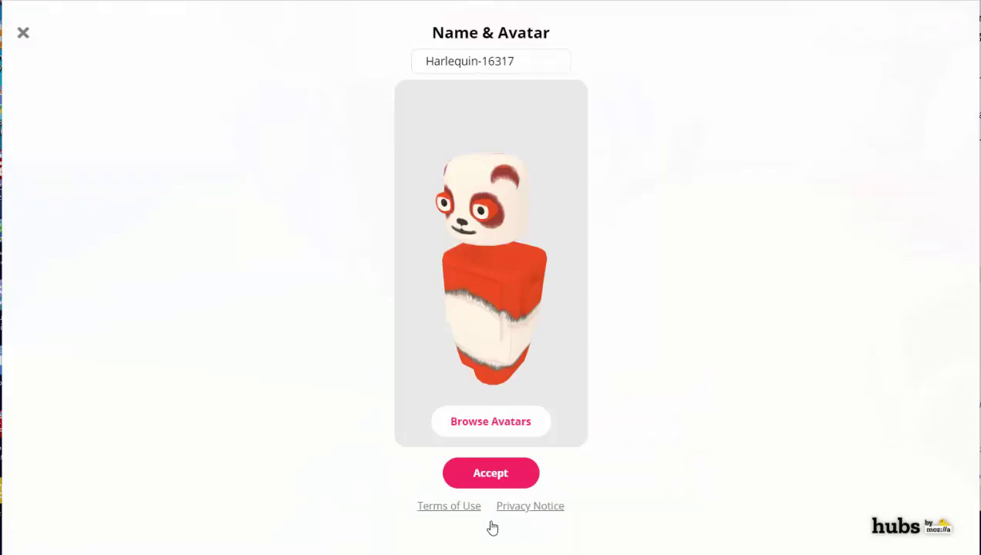
Keep the suggested display name and red panda avatar, and enter the room on screen with the microphone muted.
left_click(460, 61)
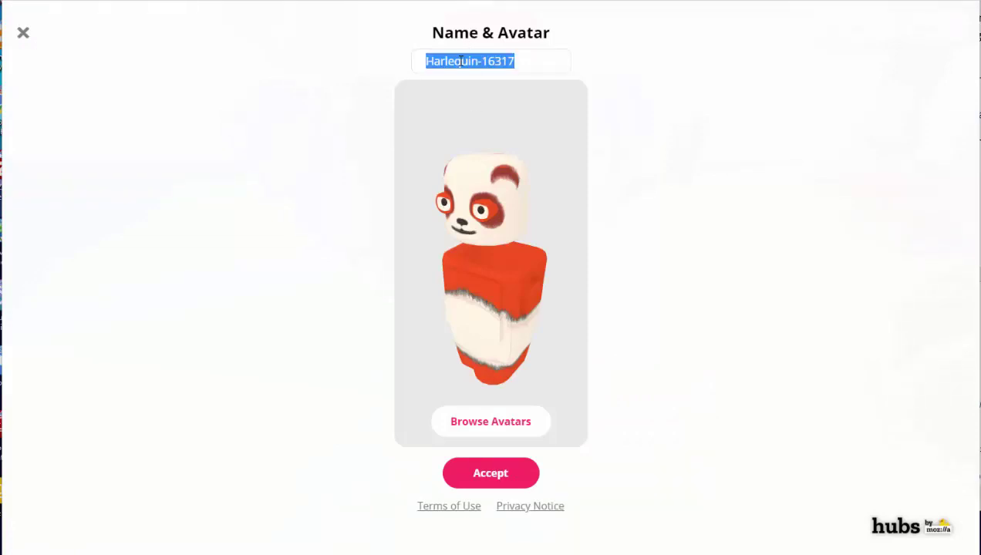
left_click(478, 421)
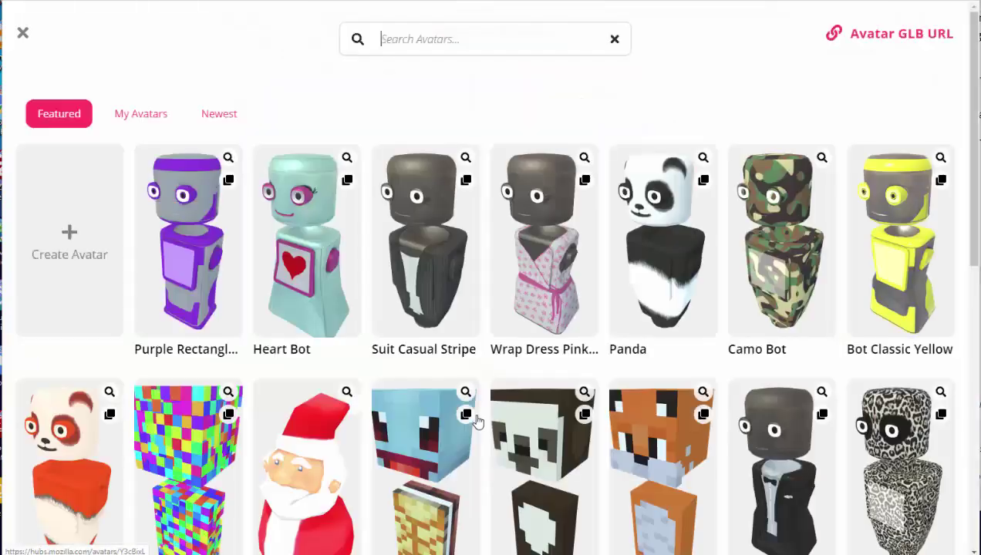
left_click(23, 36)
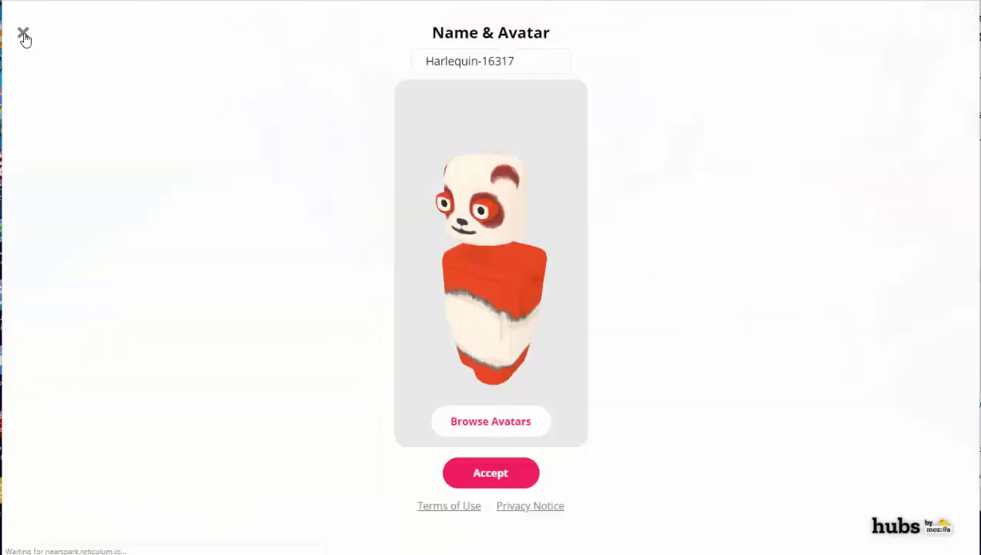
left_click(486, 478)
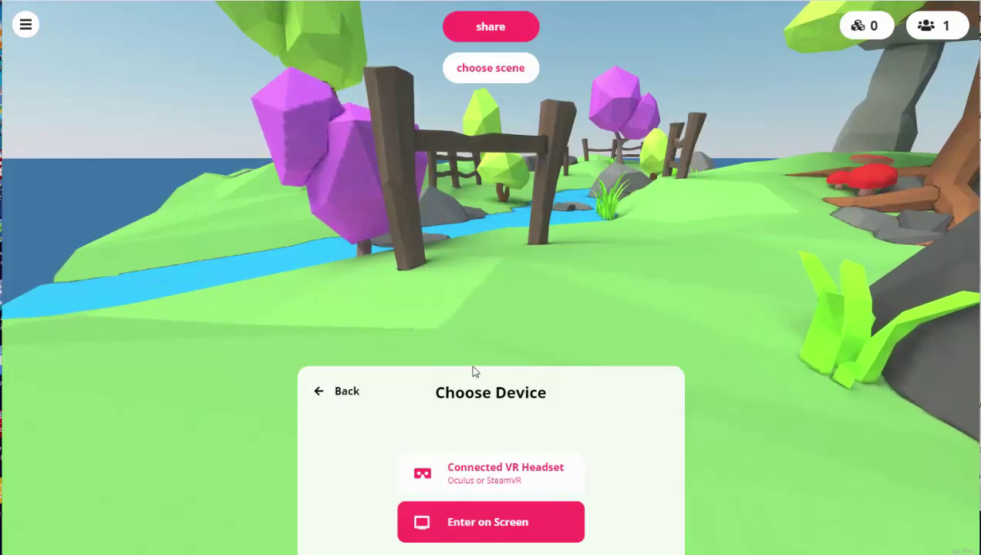
left_click(493, 527)
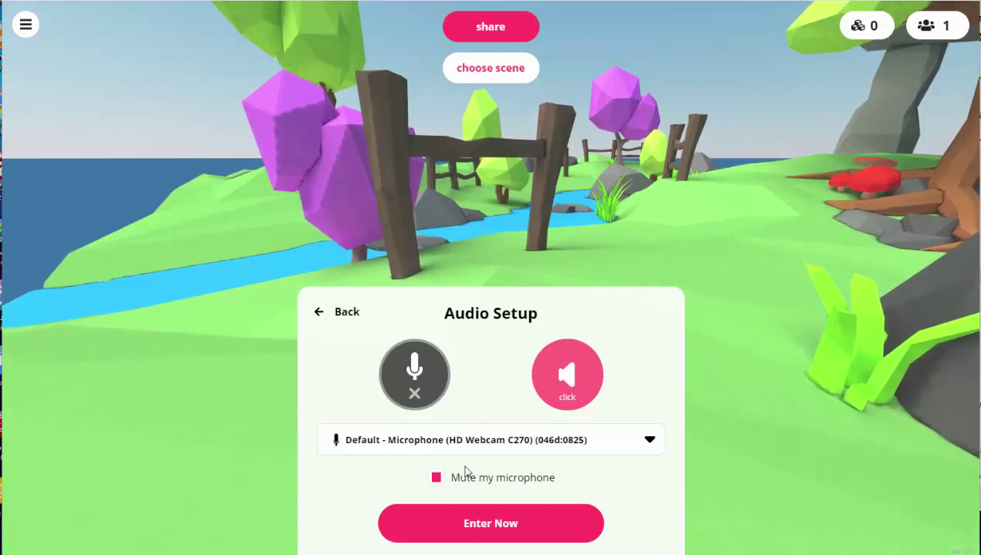
left_click(504, 525)
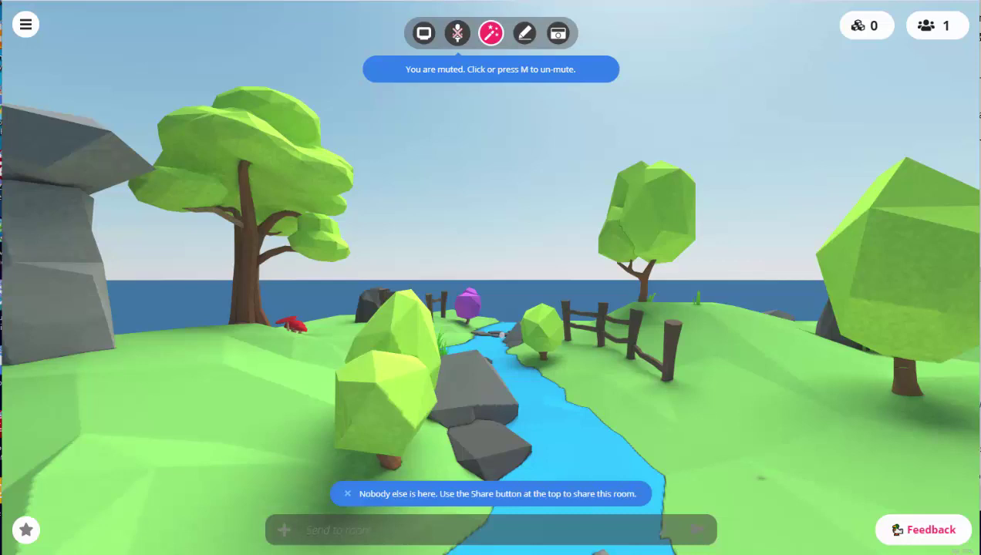
Dismiss the notice about sharing the room and look around the island.
left_click_drag(462, 323, 716, 327)
left_click(349, 496)
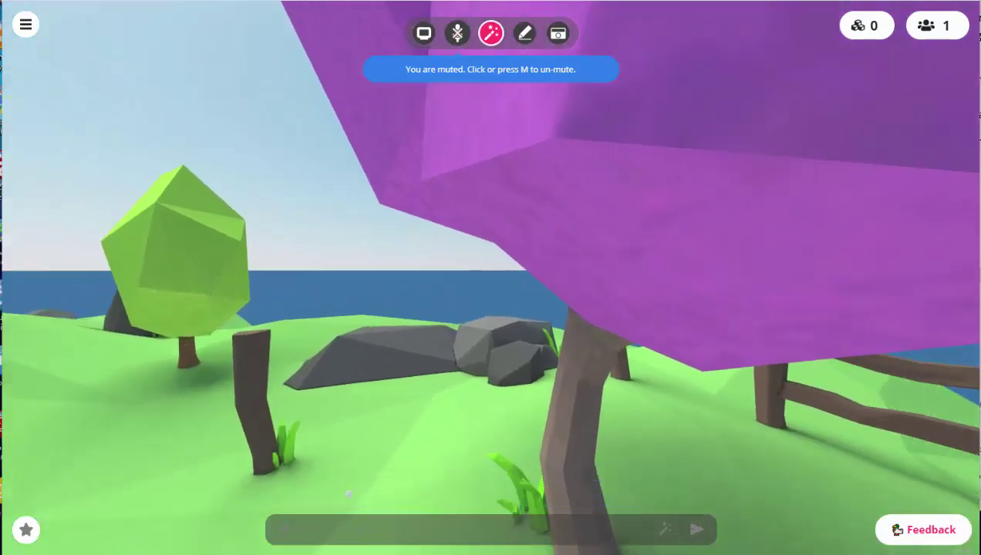
left_click_drag(289, 403, 864, 377)
left_click_drag(647, 347, 875, 376)
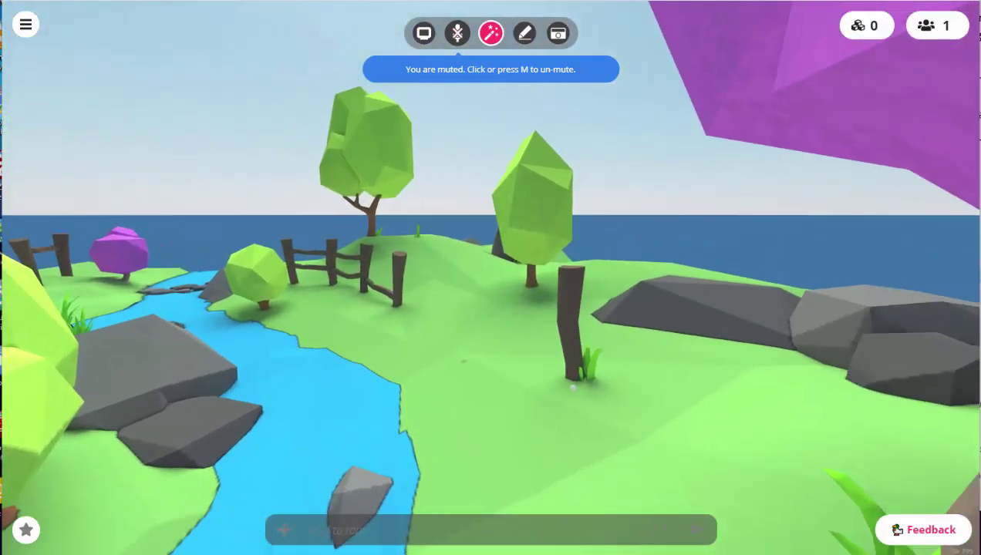
Walk forward, left, backward and right through the scene, and turn the avatar's view to the right.
key("w")
key("a")
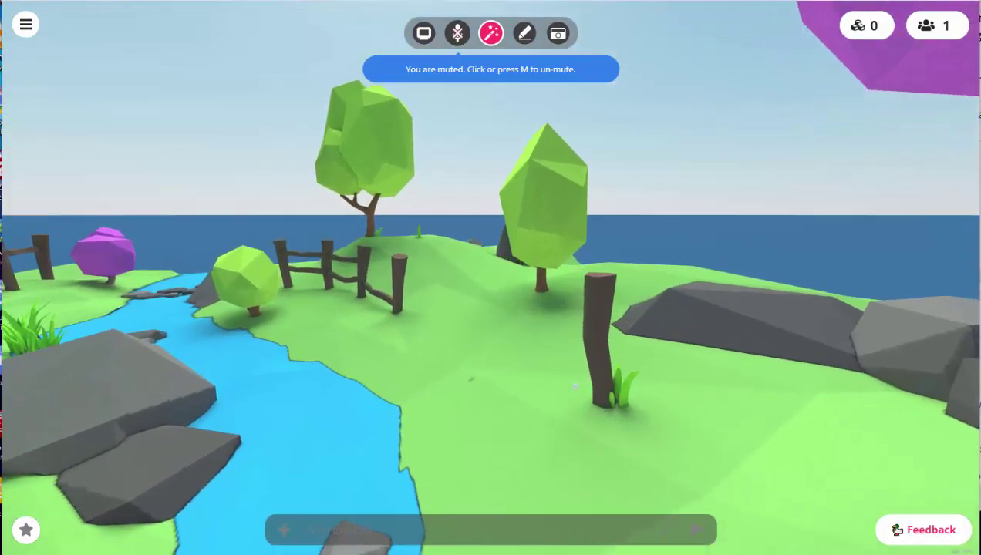
key("s")
key("d")
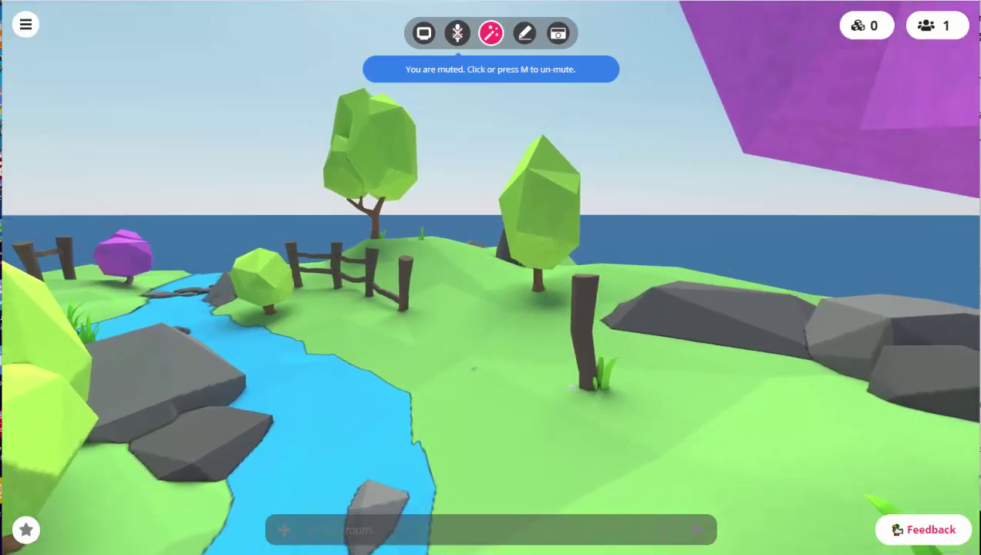
key("e")
key("e")
Face the stream and explore the area around it by walking sideways, backward and forward.
left_click_drag(488, 385, 928, 397)
left_click_drag(736, 390, 906, 387)
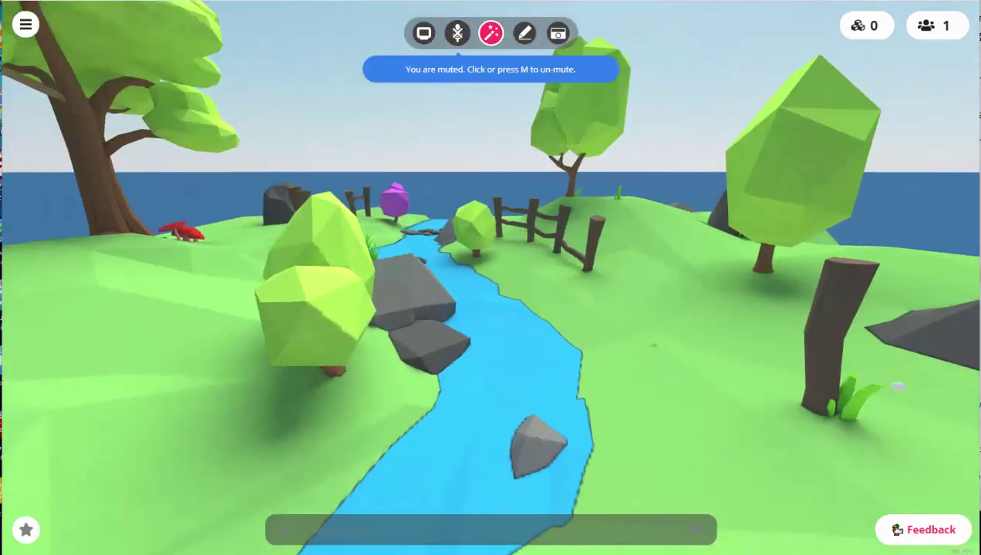
key("a")
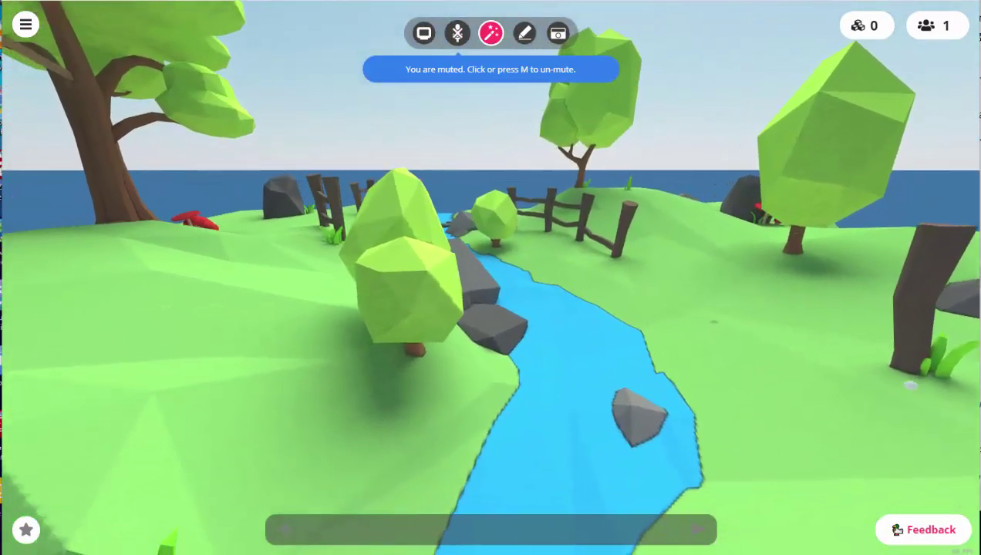
key("d")
key("d")
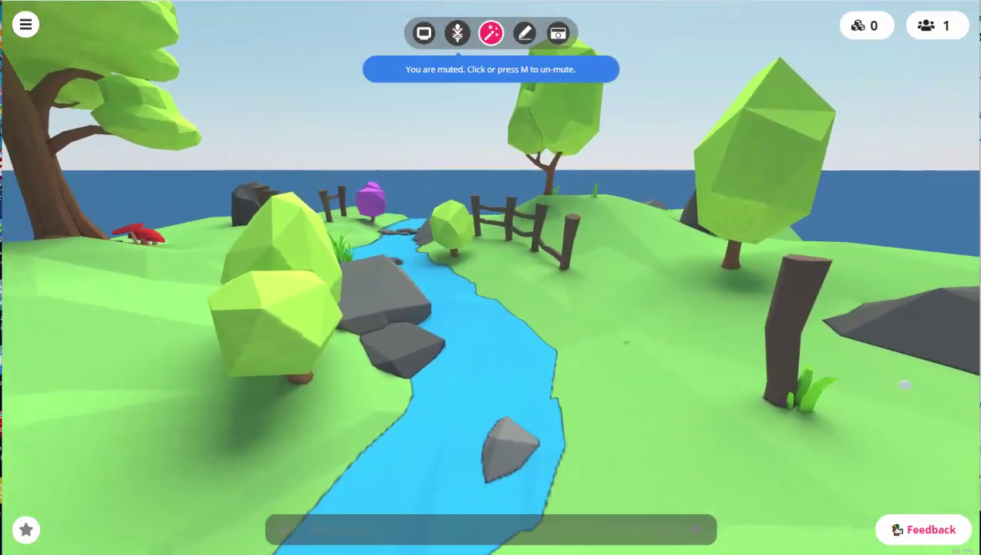
key("s")
key("s")
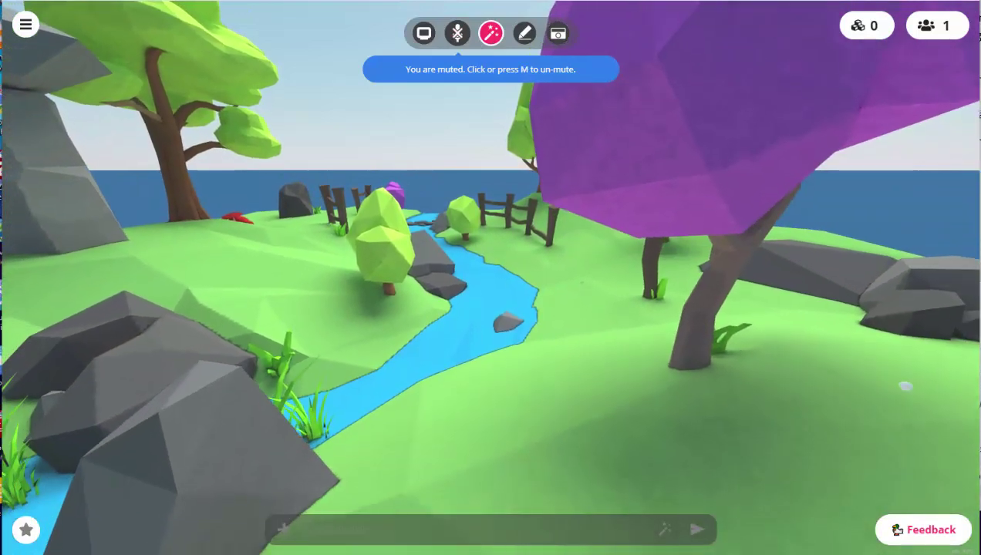
key("w")
key("w")
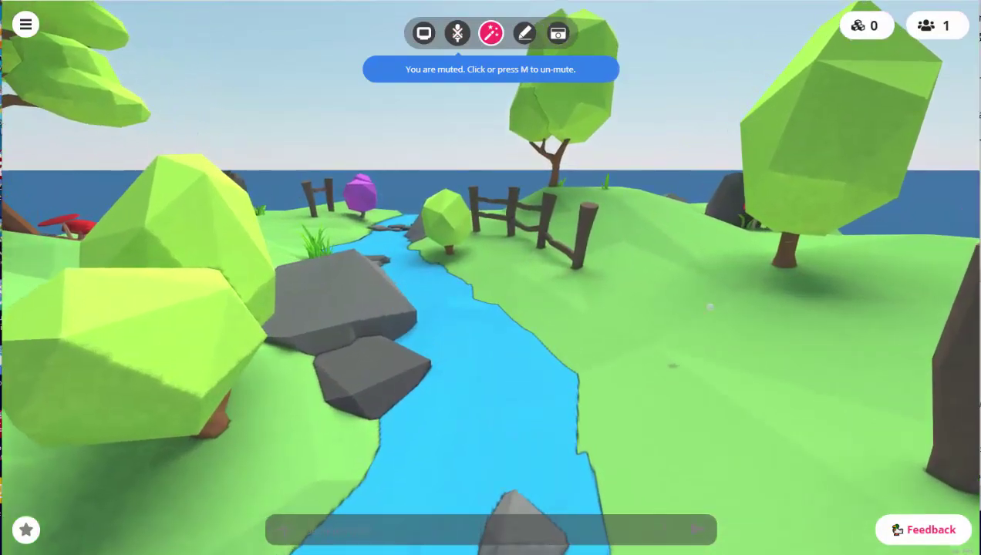
Add the Blocks Truck model from Google Poly and move it onto the grass to the right of the stream.
mouse_move(425, 37)
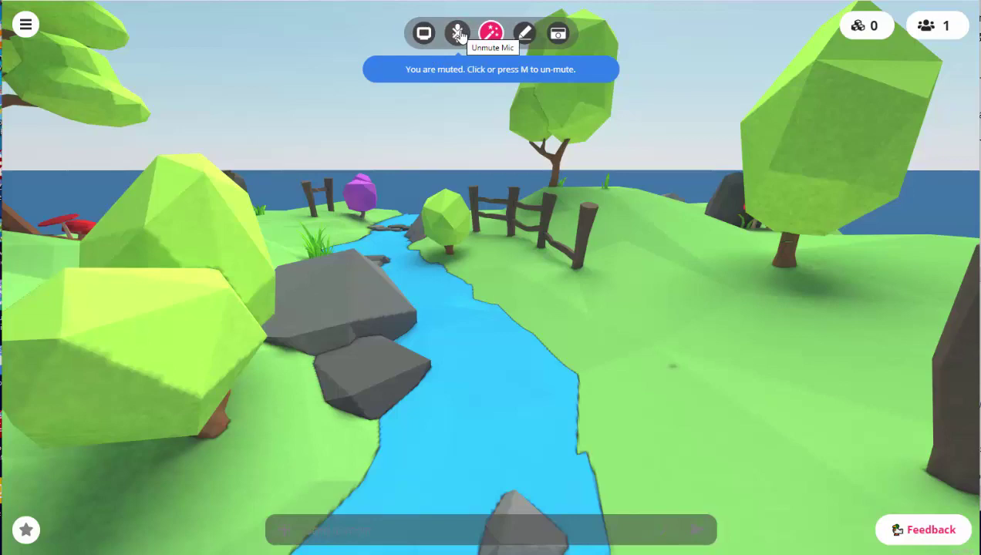
left_click(491, 33)
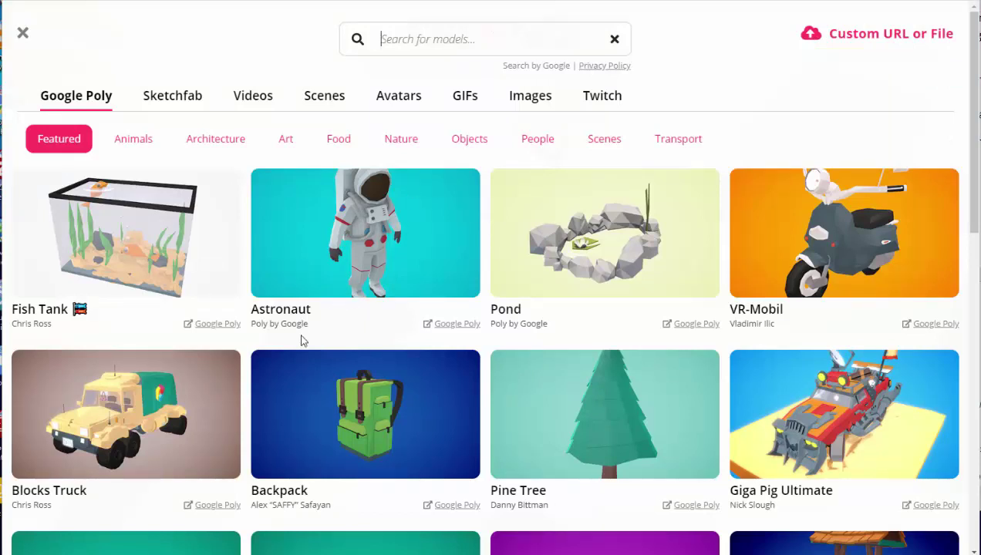
left_click(140, 412)
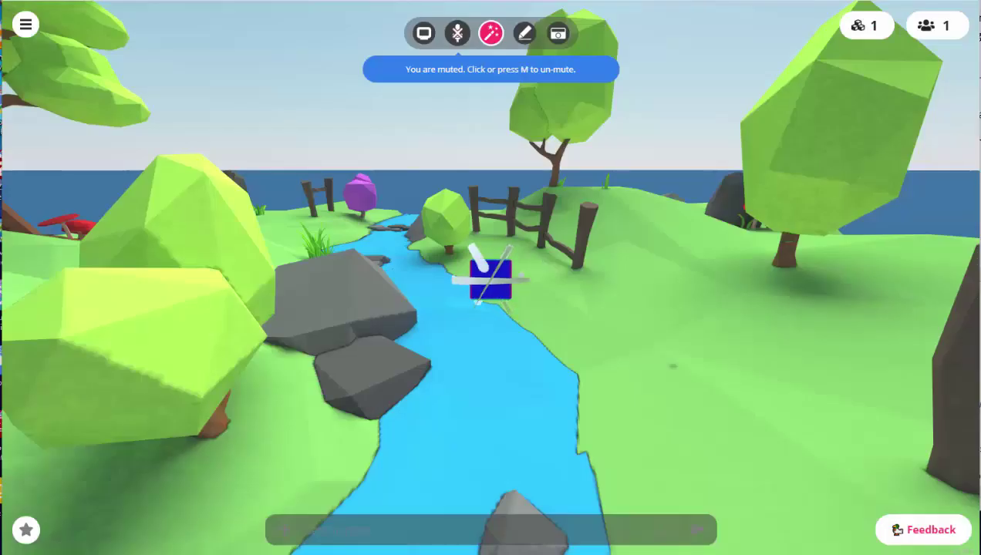
left_click_drag(493, 273, 695, 303)
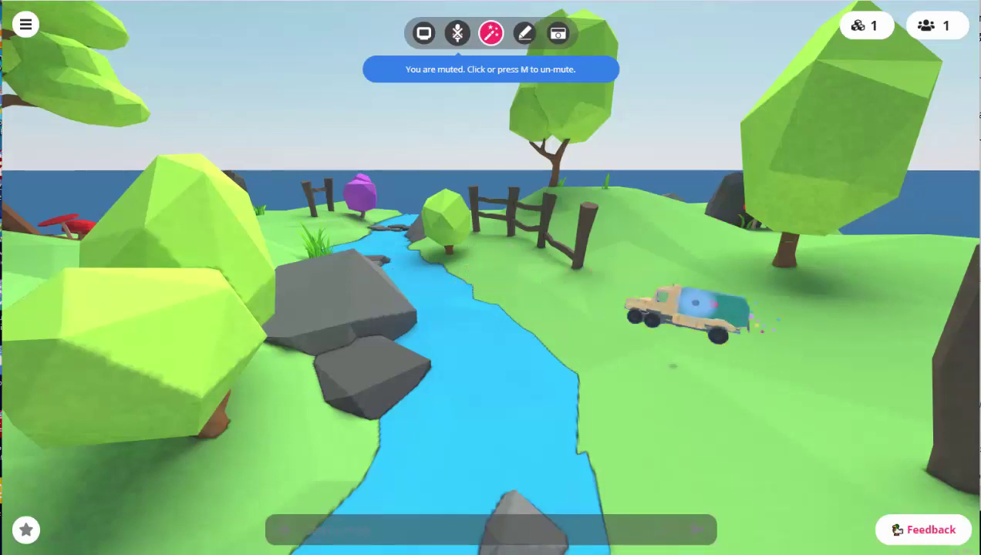
left_click_drag(696, 303, 742, 304)
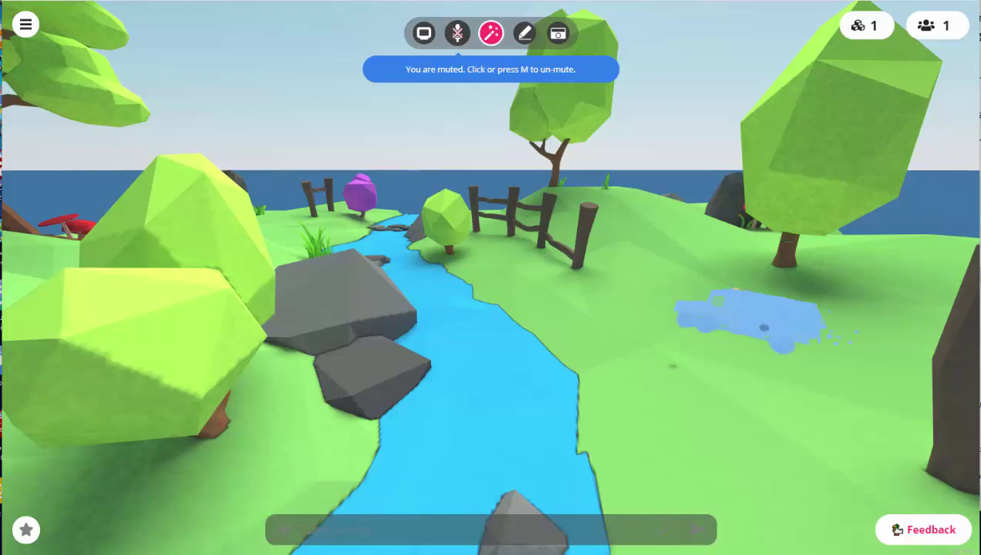
key("space")
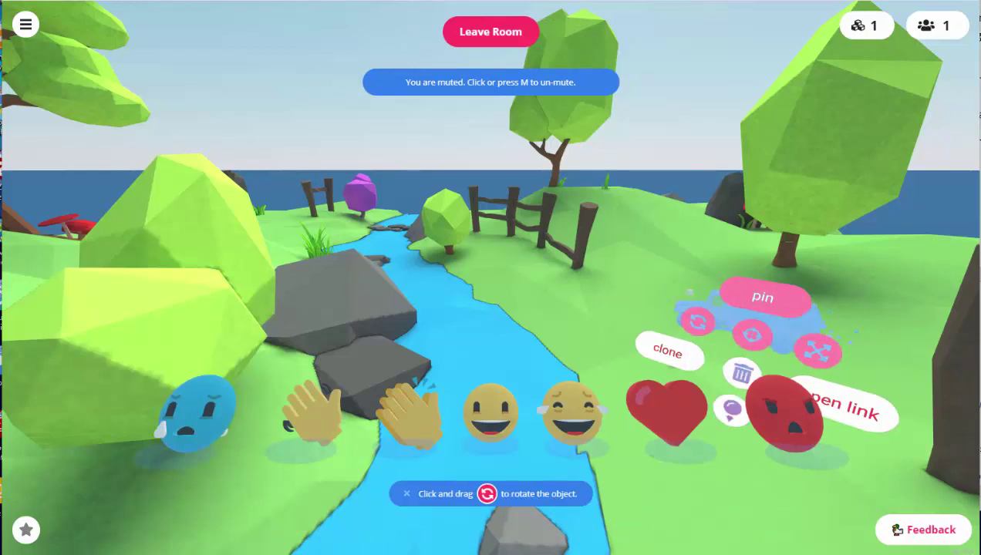
left_click_drag(751, 323, 864, 331)
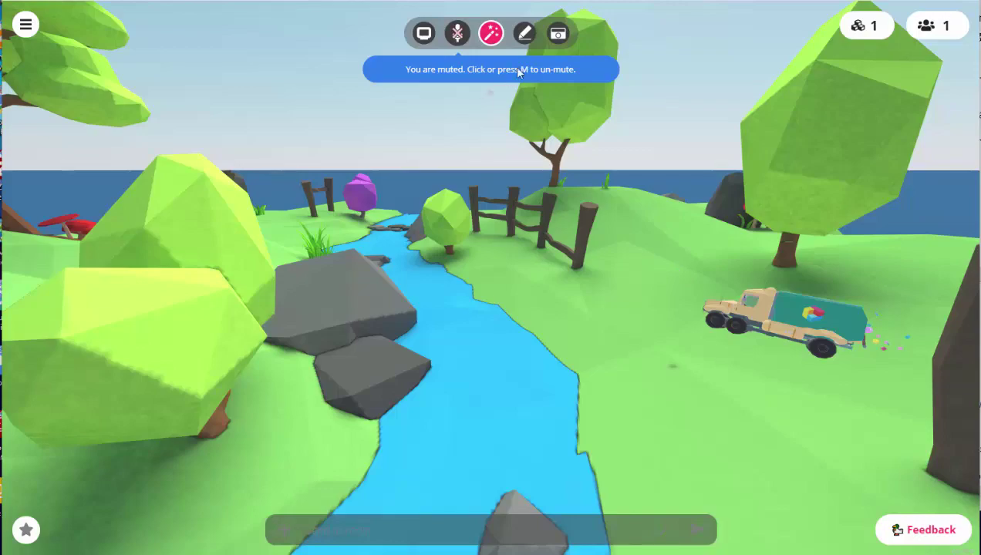
View the available videos and the form for creating an object from a custom URL or file, and close it.
left_click(494, 34)
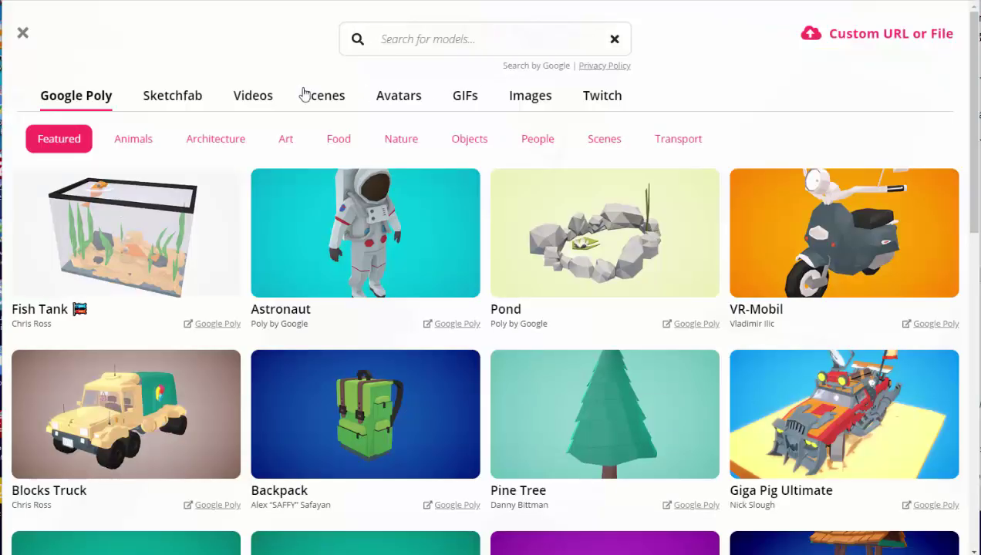
left_click(261, 101)
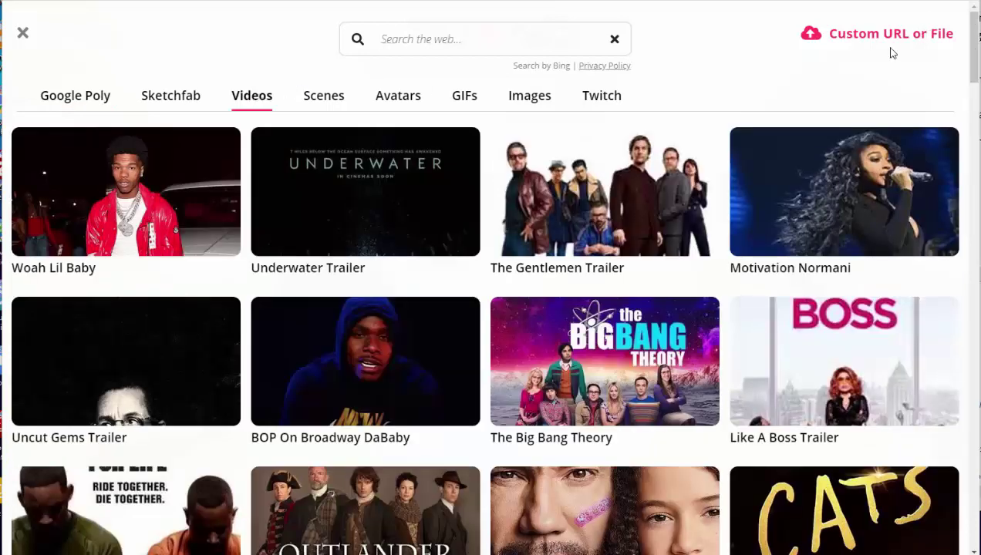
left_click(890, 35)
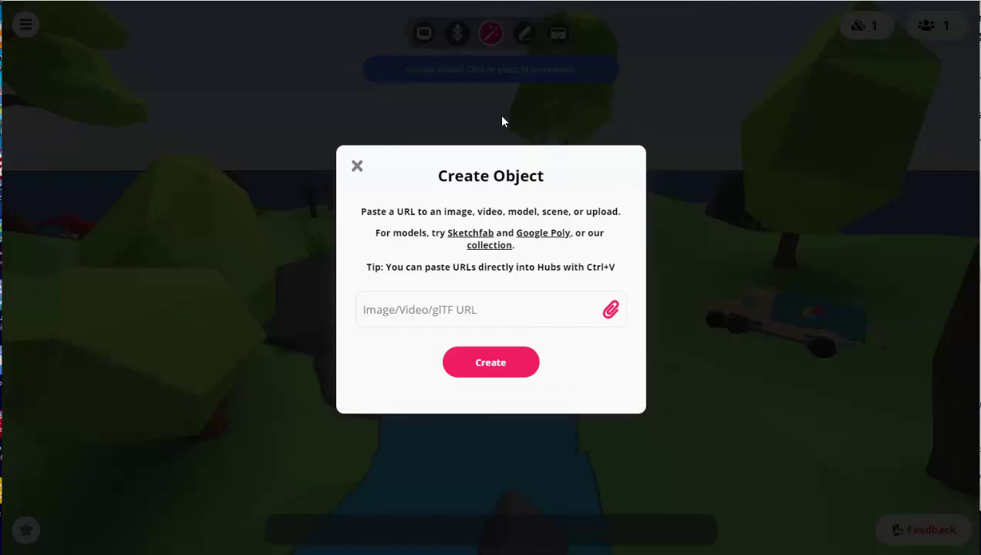
left_click(357, 167)
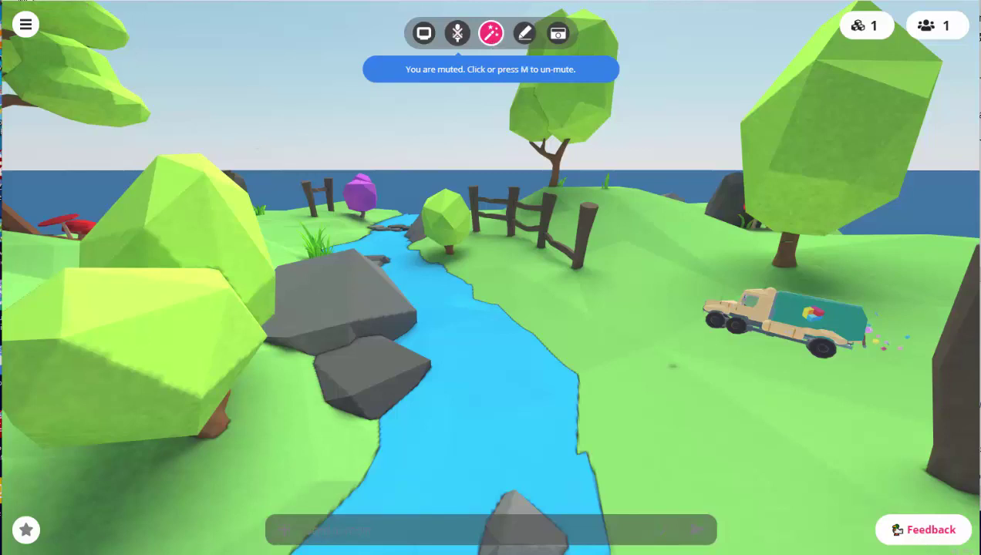
Draw pink freehand loops with the pen over the grass beside the truck.
left_click(526, 35)
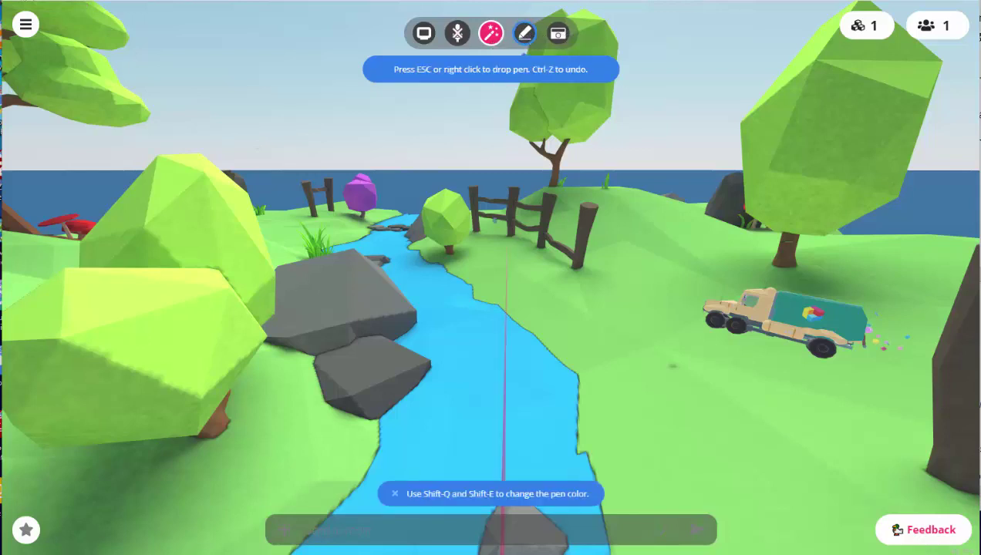
mouse_move(580, 321)
left_mouse_down()
mouse_move(614, 340)
mouse_move(656, 340)
mouse_move(740, 366)
left_mouse_up()
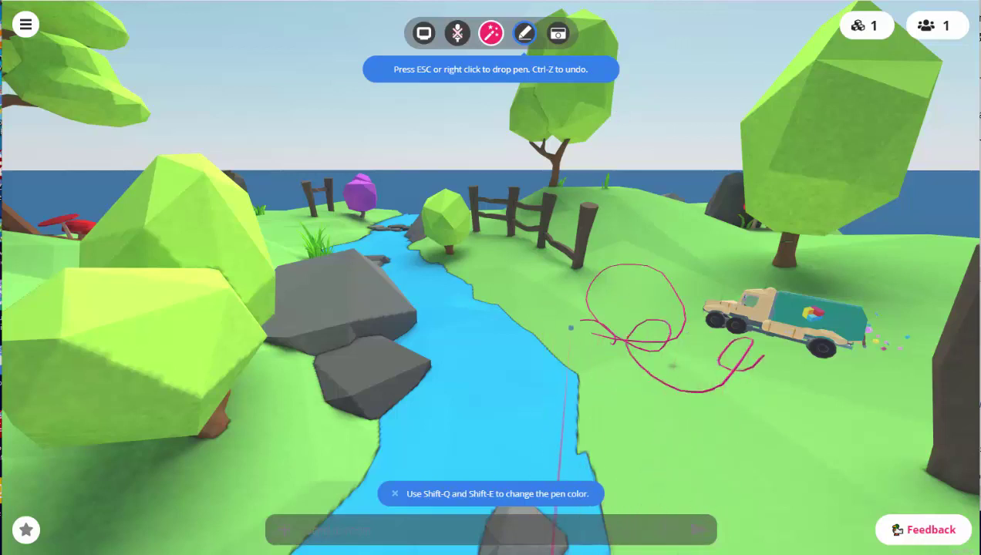
mouse_move(571, 327)
left_mouse_down()
mouse_move(578, 343)
mouse_move(601, 293)
left_mouse_up()
Place a camera in the room and drop the pen.
left_click(557, 37)
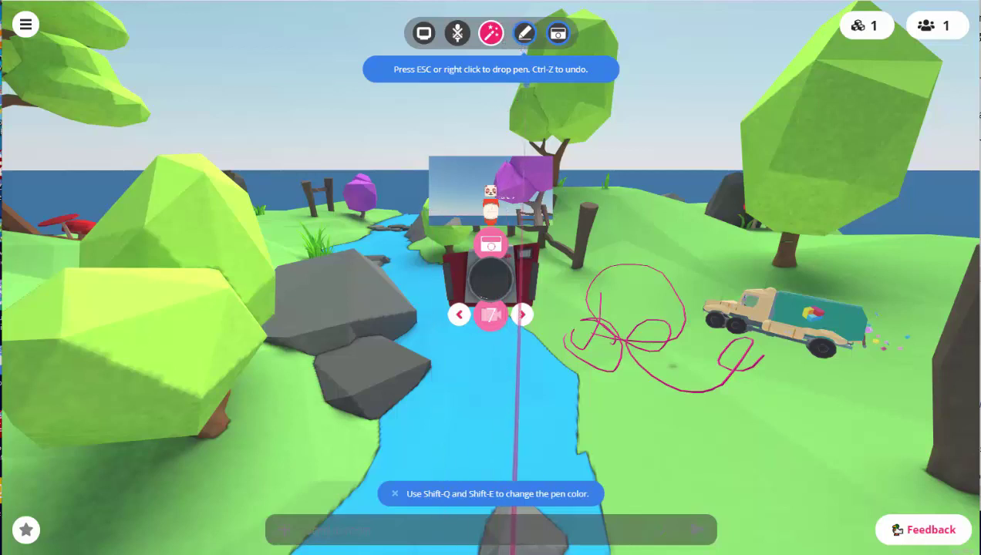
key("Escape")
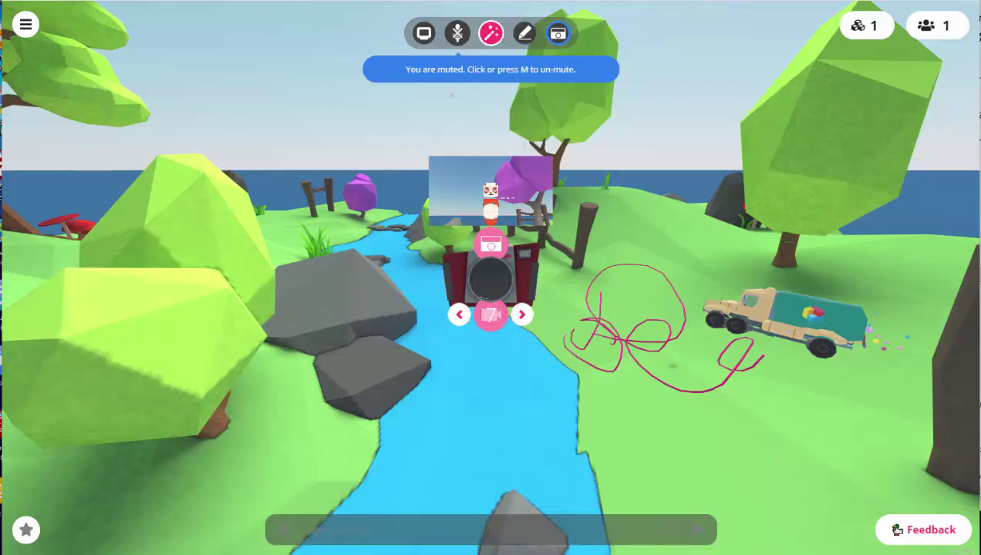
Try to choose a different scene for the room, close the sign-in request and turn the view toward the truck.
left_click(27, 26)
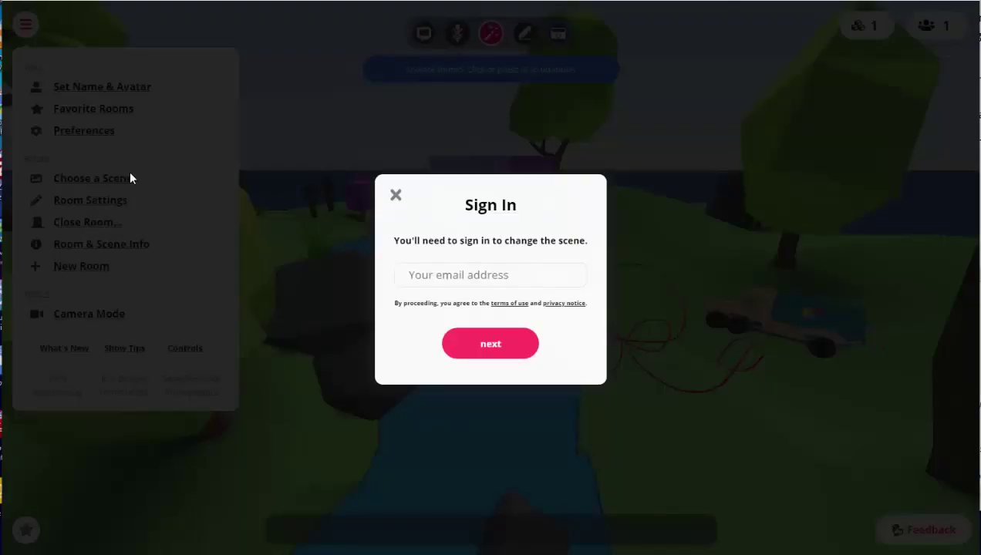
left_click(395, 198)
mouse_move(432, 324)
left_mouse_down()
mouse_move(830, 357)
mouse_move(629, 330)
mouse_move(429, 325)
left_mouse_up()
mouse_move(563, 354)
left_mouse_down()
mouse_move(23, 331)
mouse_move(402, 324)
mouse_move(604, 341)
mouse_move(579, 437)
mouse_move(536, 350)
left_mouse_up()
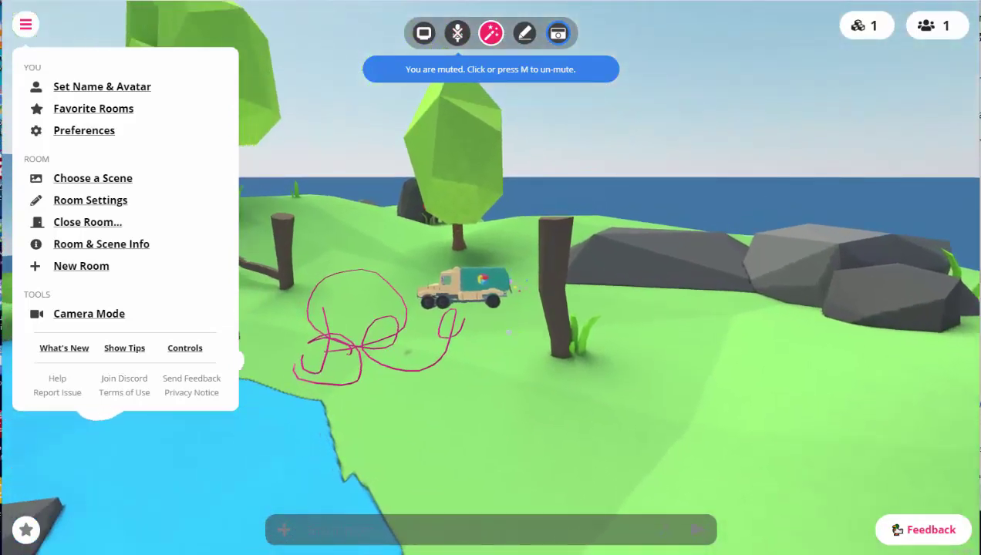